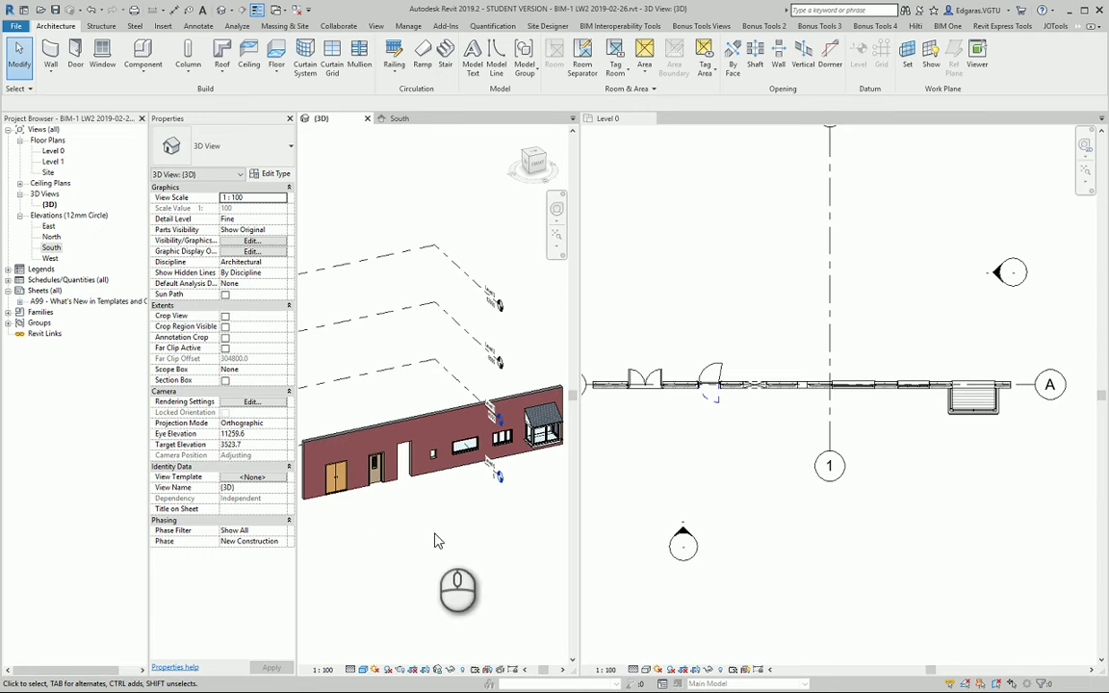
# Zoom and orbit to the wall's left-end doors and select the Doors_ExtDbl_Flush double door.
pyautogui.moveTo(391, 515); pyautogui.dragTo(359, 519, button='middle')
pyautogui.scroll(2, 496, 489)
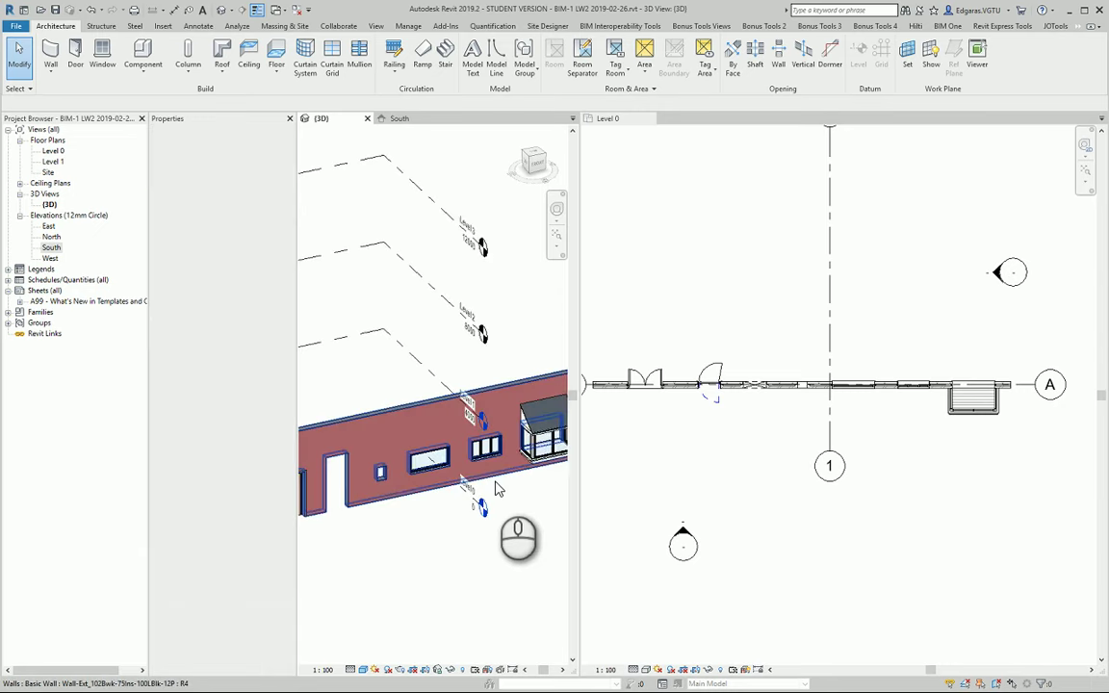
pyautogui.moveTo(495, 489); pyautogui.dragTo(408, 557, button='middle')
pyautogui.click(375, 573)
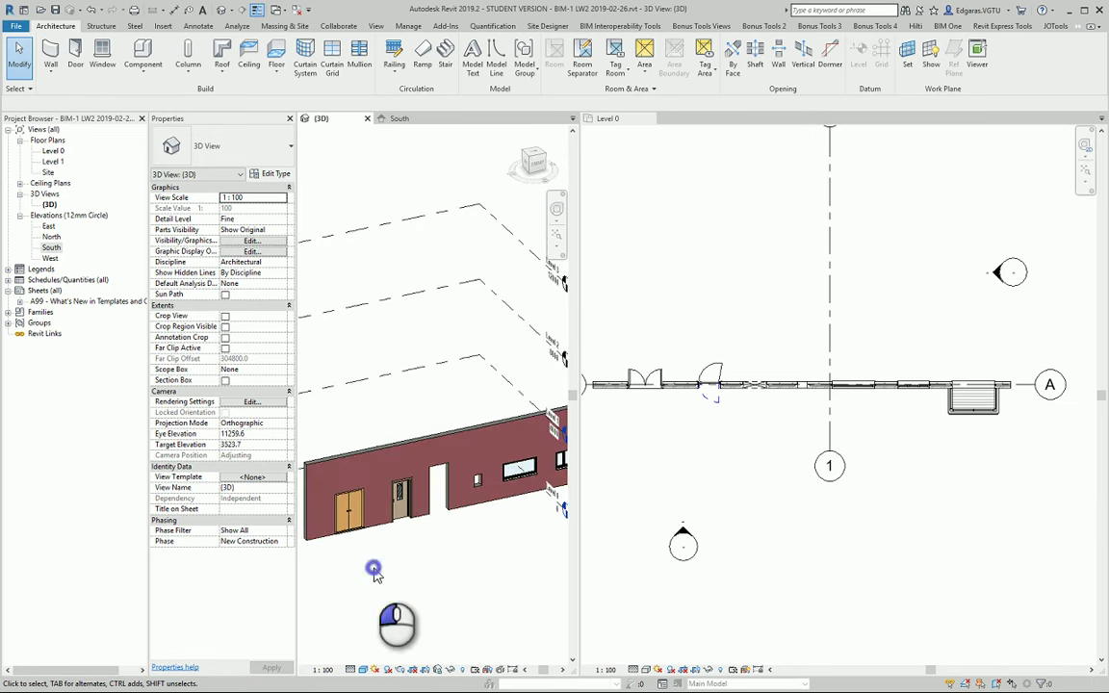
pyautogui.scroll(2, 376, 572)
pyautogui.click(380, 552)
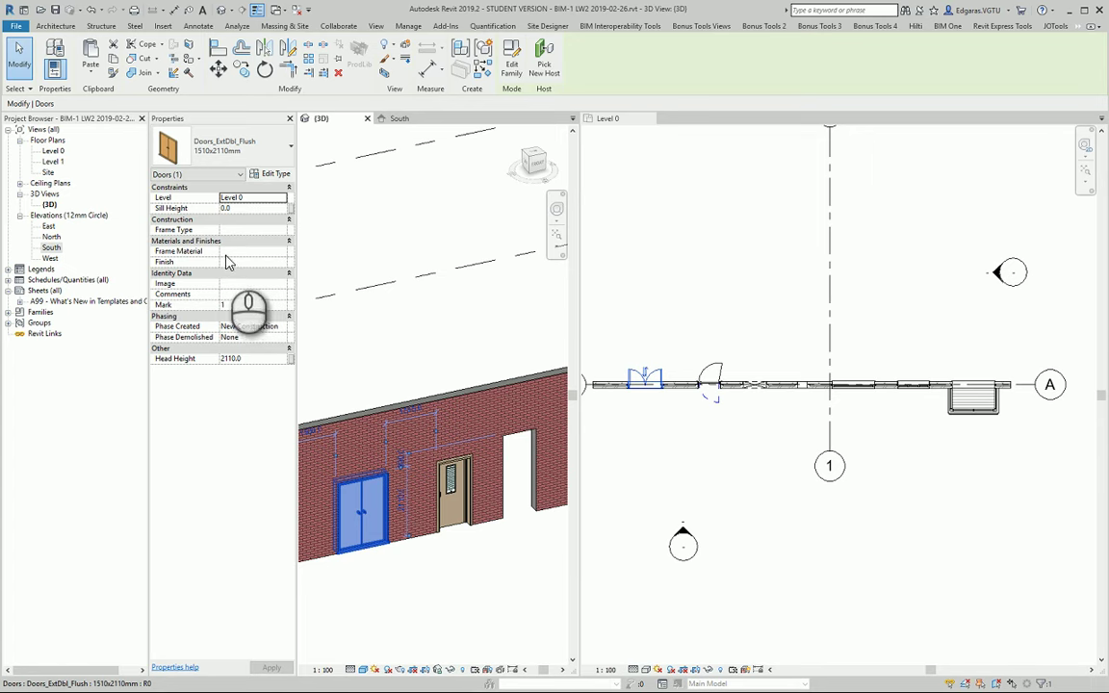
# Open the double door's Type Properties and check its Width 1510 and Height 2110 values.
pyautogui.click(269, 176)
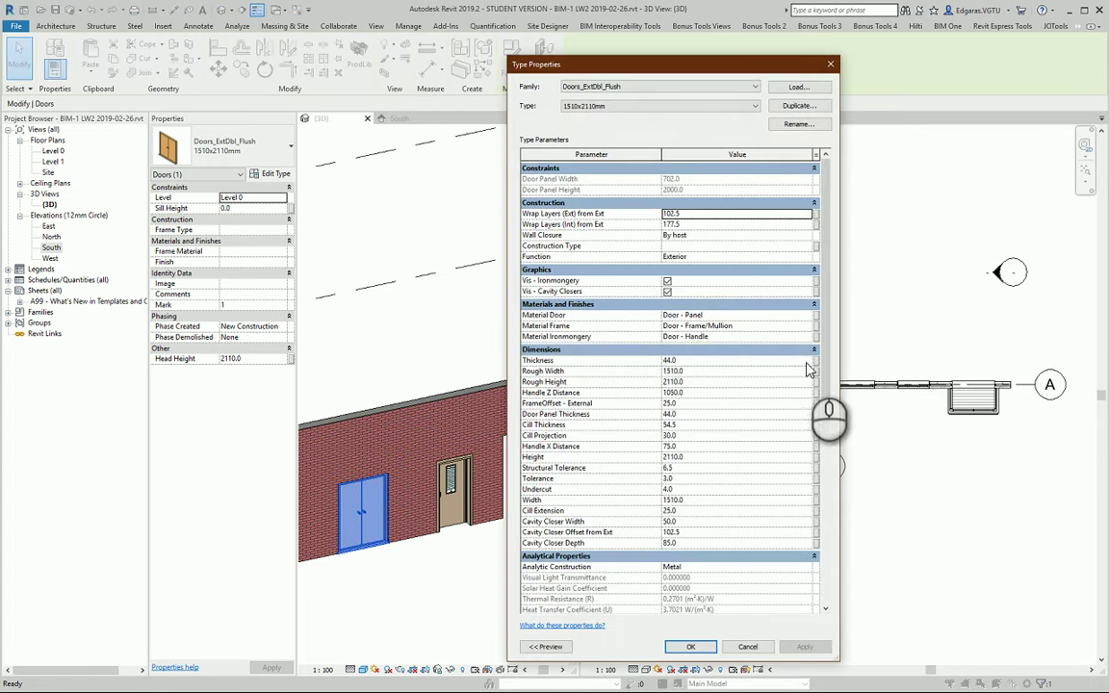
pyautogui.moveTo(825, 362)
pyautogui.mouseDown()
pyautogui.moveTo(840, 550)
pyautogui.moveTo(828, 351)
pyautogui.mouseUp()
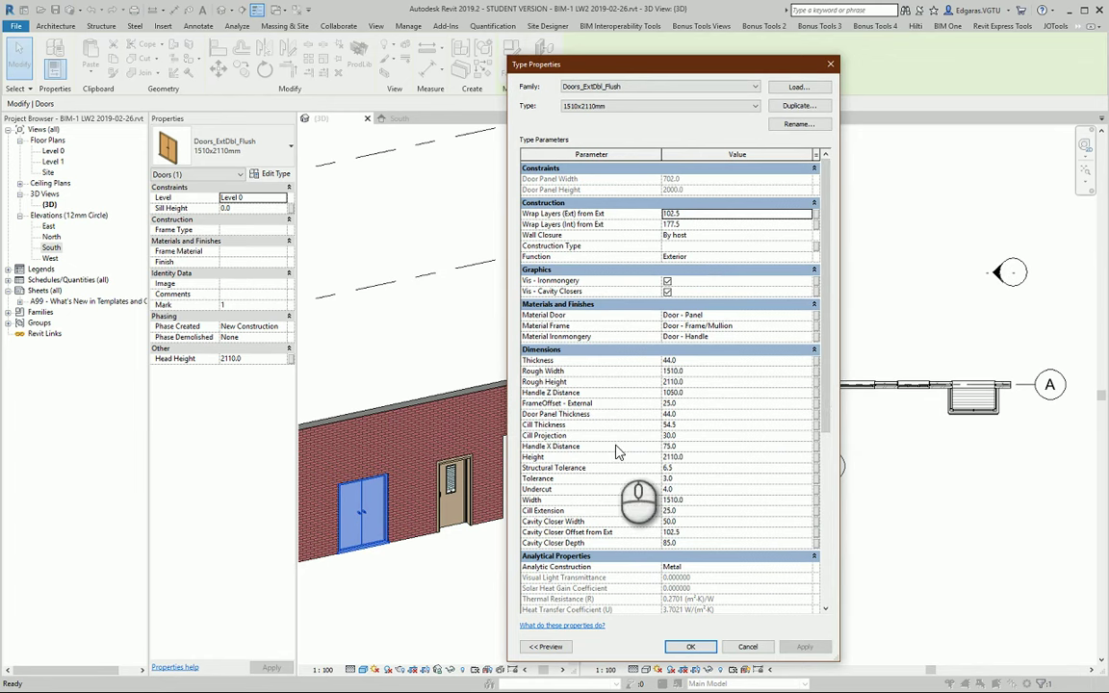
pyautogui.moveTo(823, 327)
pyautogui.mouseDown()
pyautogui.moveTo(830, 543)
pyautogui.moveTo(839, 299)
pyautogui.mouseUp()
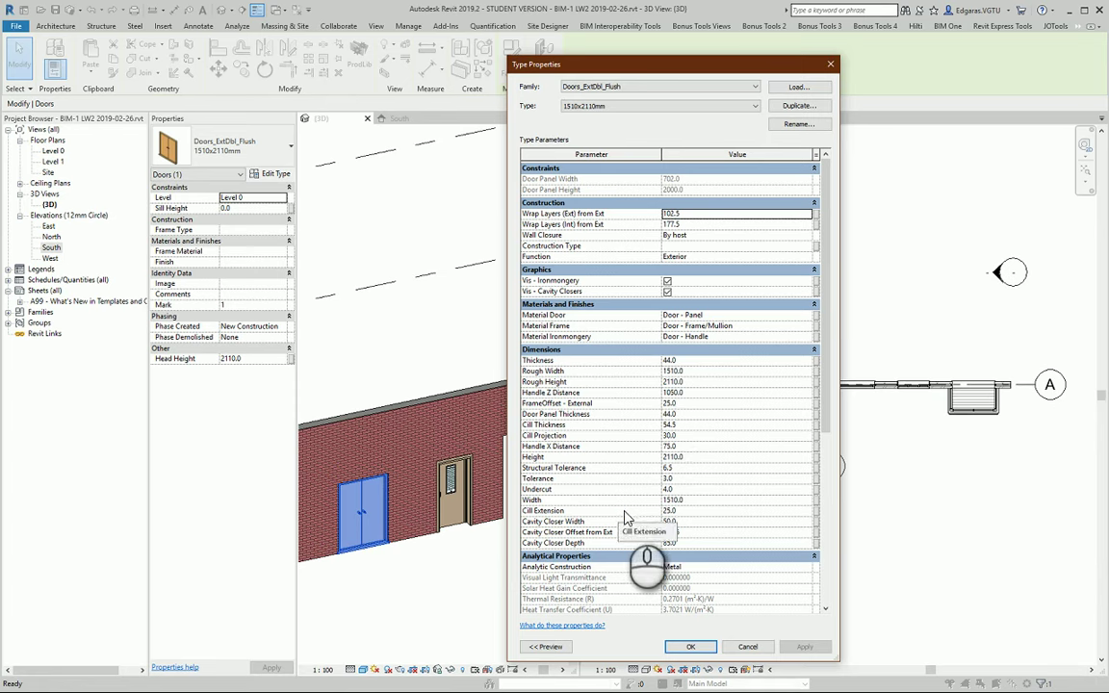
pyautogui.click(686, 499)
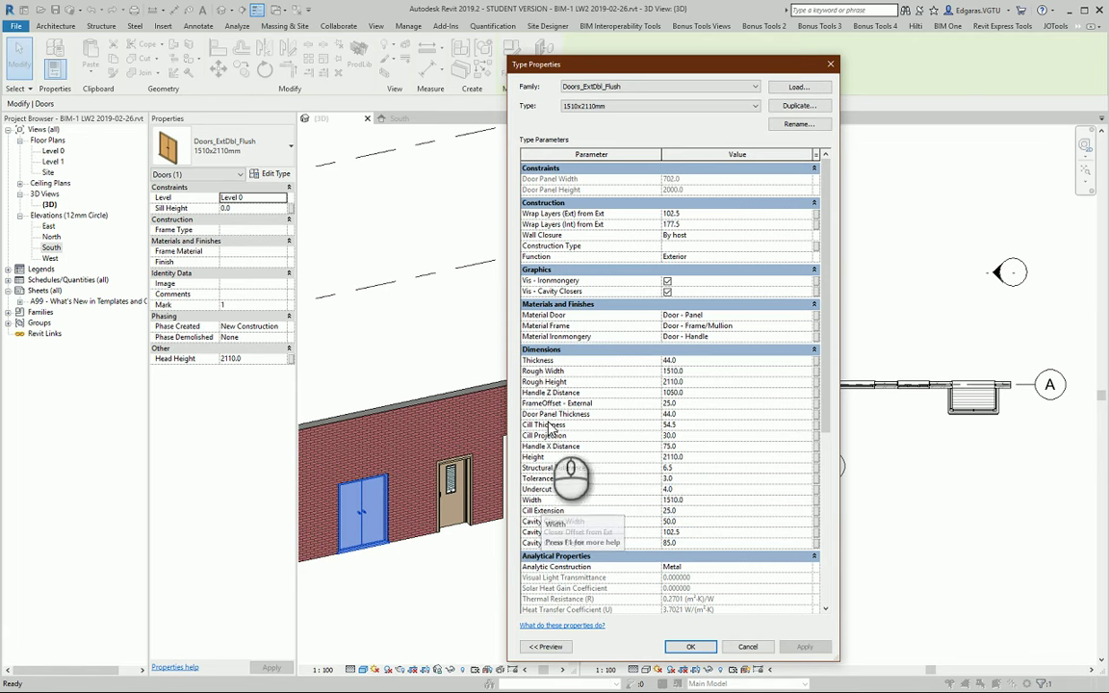
pyautogui.click(683, 456)
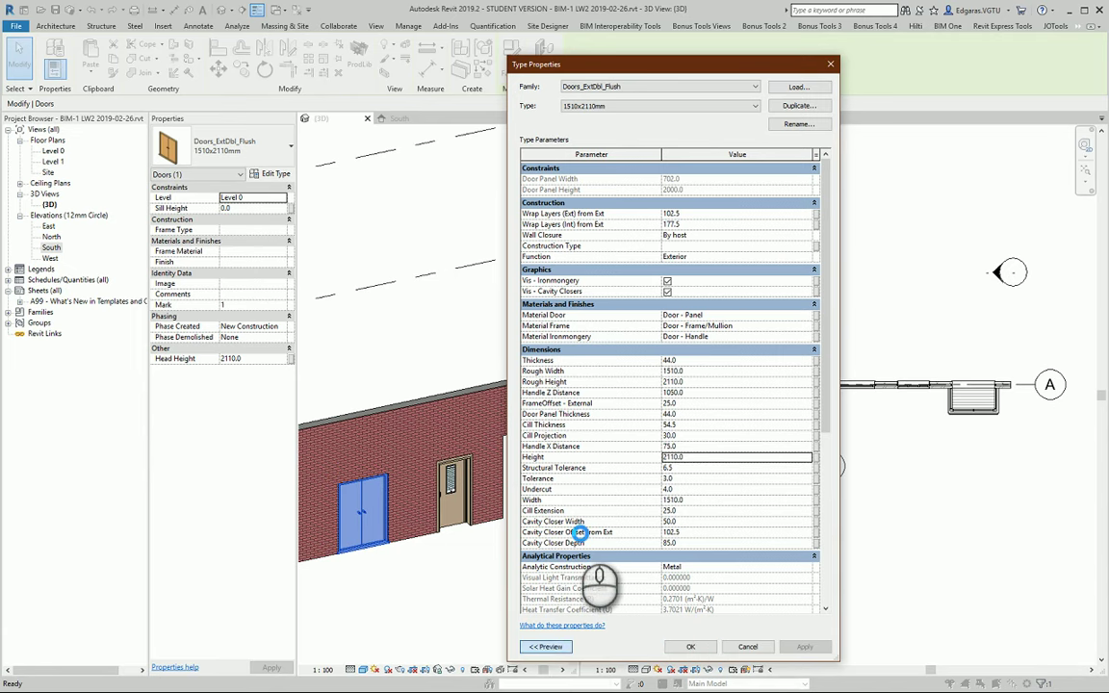
# Zoom the floor-plan door preview back out and switch the preview to 3D View.
pyautogui.scroll(3, 592, 346)
pyautogui.scroll(3, 536, 411)
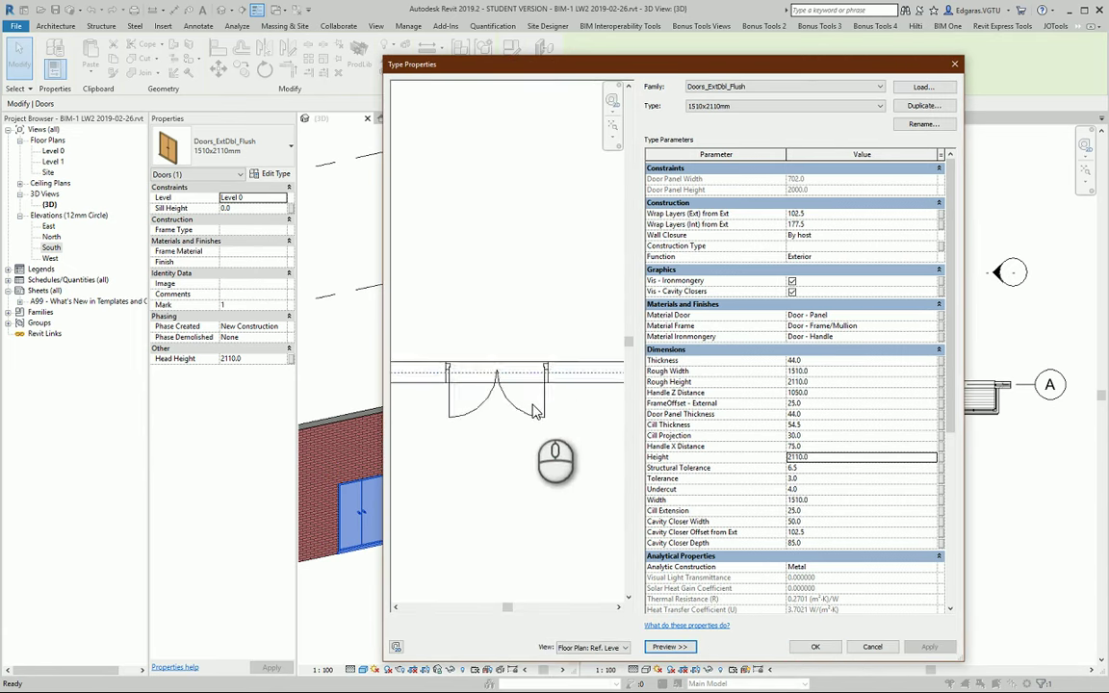
pyautogui.scroll(-2, 536, 411)
pyautogui.rightClick(532, 458)
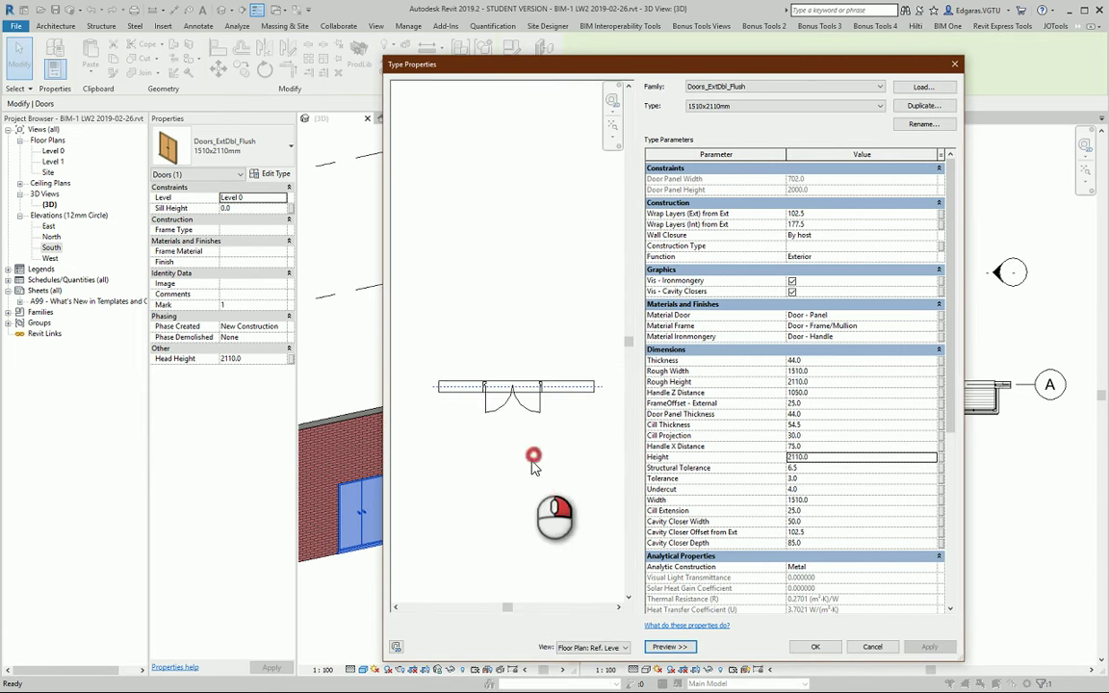
pyautogui.click(601, 648)
pyautogui.click(594, 678)
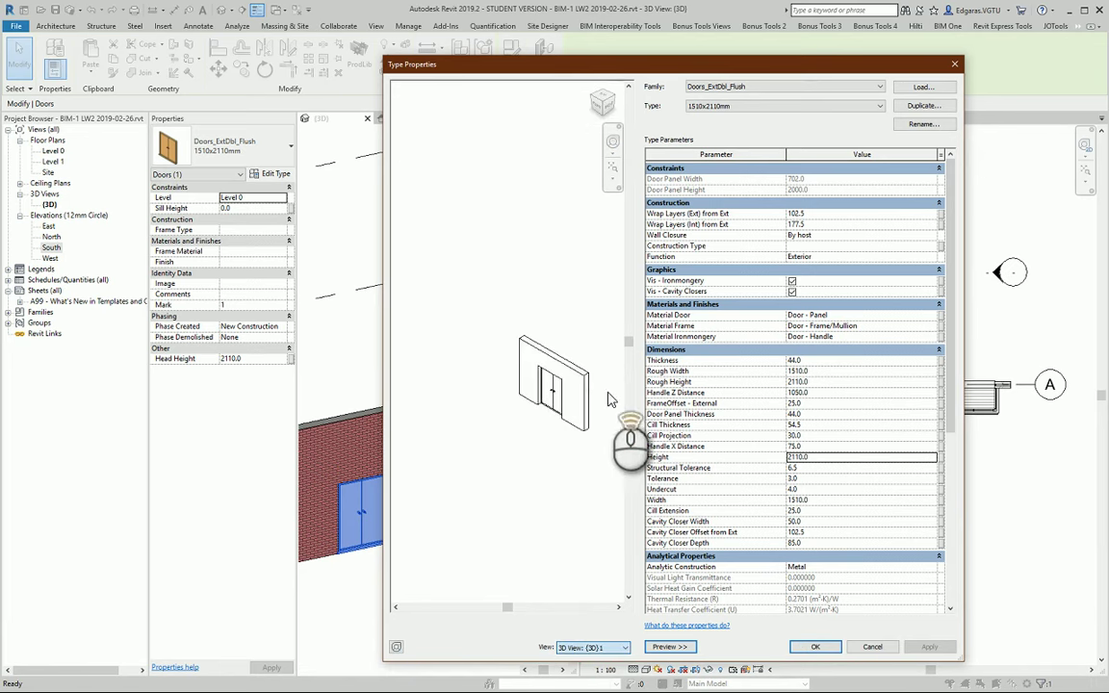
# Orbit the 3D door preview, check the Thickness value, and zoom the preview out twofold.
pyautogui.moveTo(608, 394)
pyautogui.keyDown('shift'); pyautogui.mouseDown(button='middle')
pyautogui.moveTo(525, 446)
pyautogui.moveTo(491, 403)
pyautogui.mouseUp(button='middle'); pyautogui.keyUp('shift')
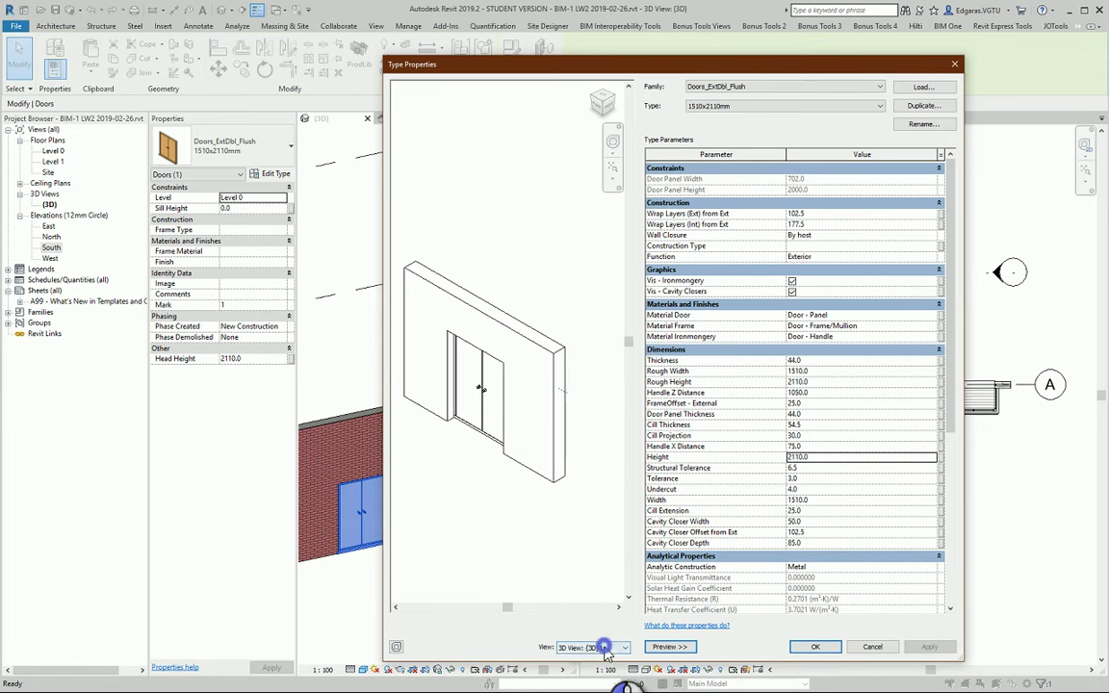
pyautogui.click(814, 362)
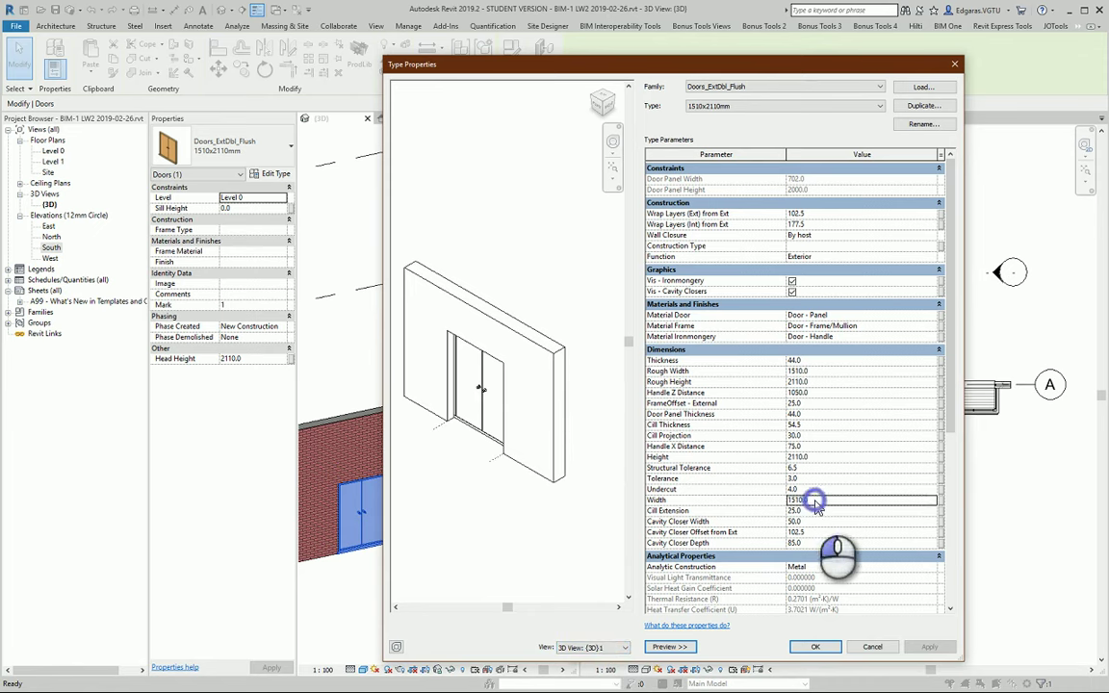
pyautogui.scroll(3, 482, 481)
pyautogui.rightClick(542, 414)
pyautogui.click(466, 486)
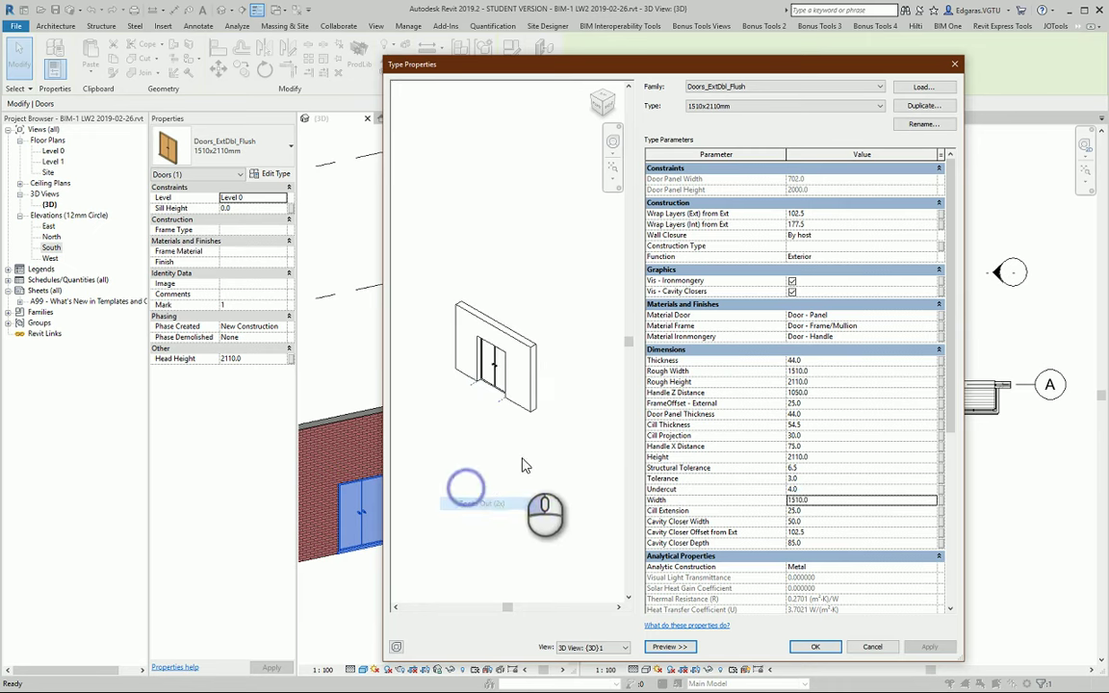
pyautogui.keyDown('shift'); pyautogui.moveTo(487, 375); pyautogui.dragTo(599, 407, button='middle'); pyautogui.keyUp('shift')
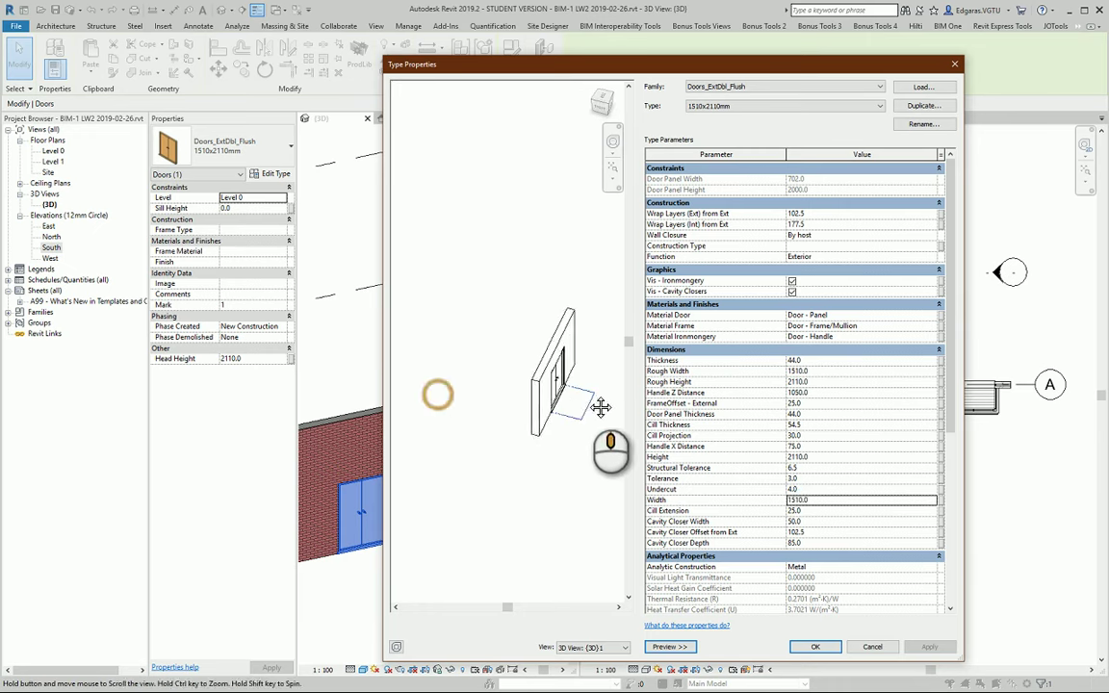
# Reposition the door preview and scroll to Identity Data (Type Mark 40, DoubleDoorSingleSwing).
pyautogui.scroll(2, 599, 407)
pyautogui.scroll(2, 569, 452)
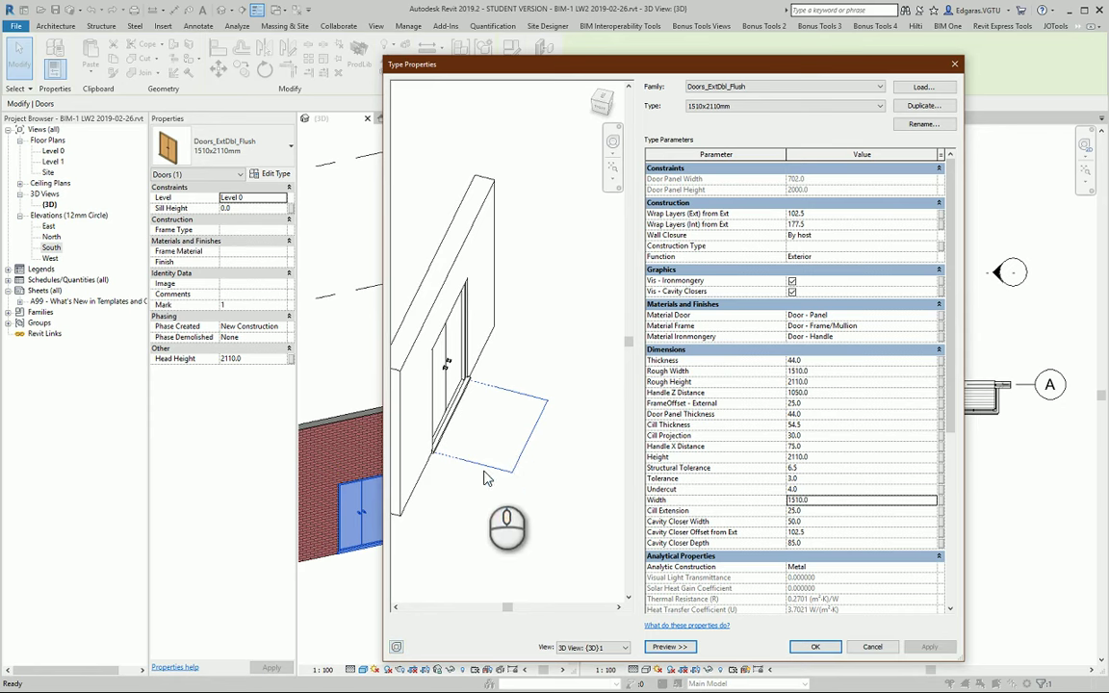
pyautogui.moveTo(494, 433); pyautogui.dragTo(529, 428, button='middle')
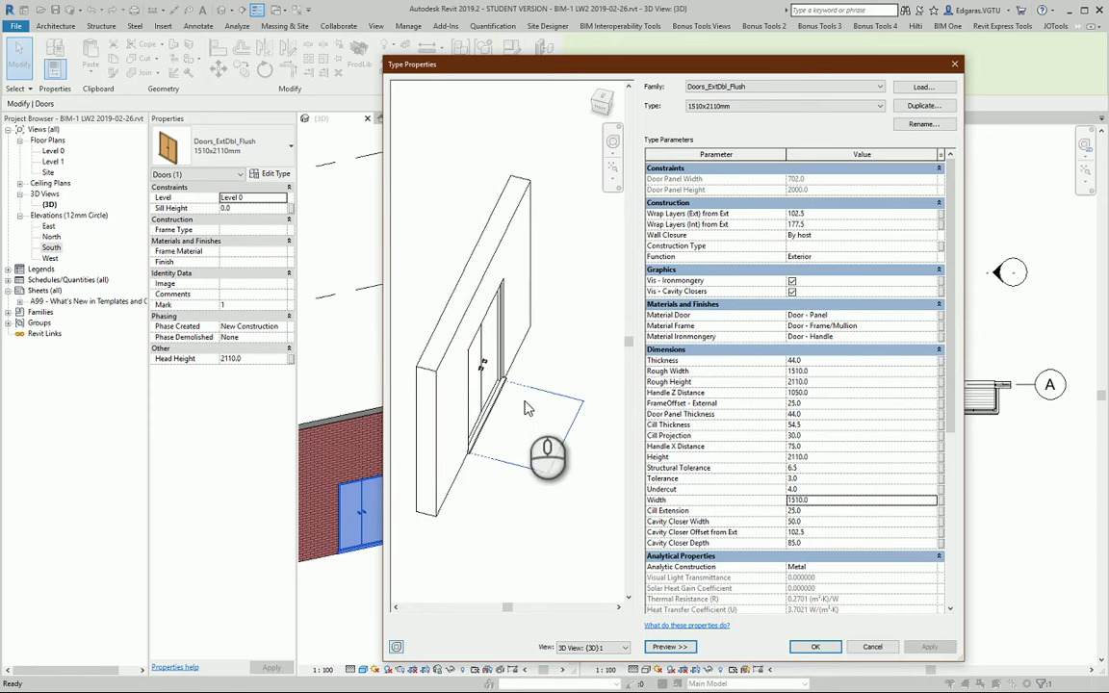
pyautogui.rightClick(482, 515)
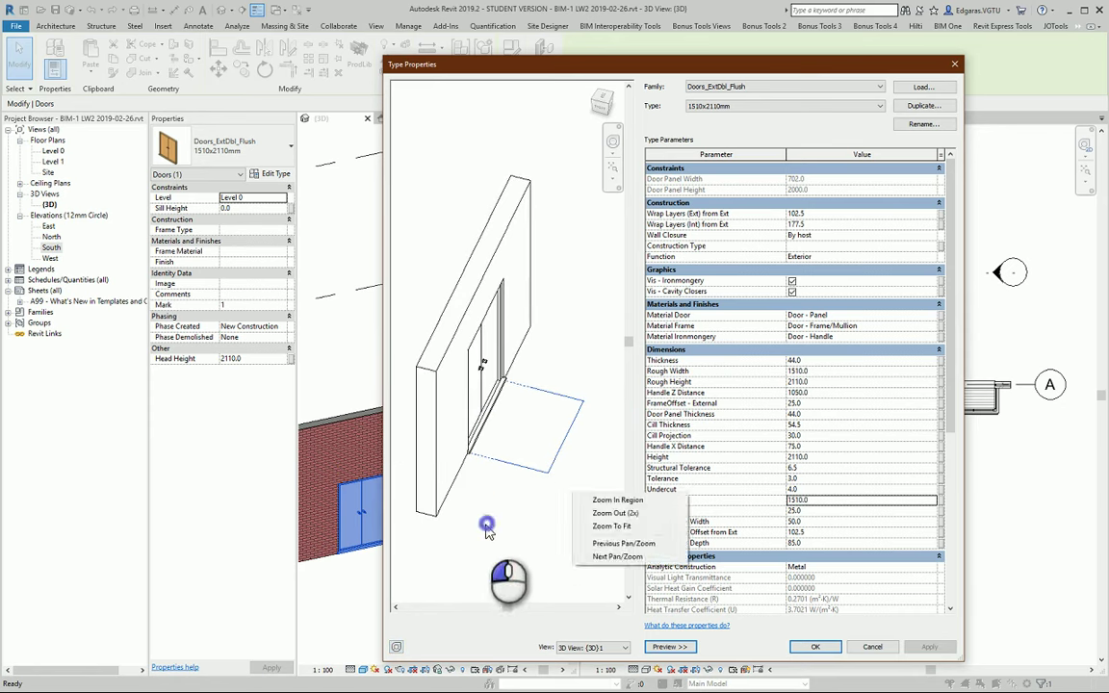
pyautogui.moveTo(486, 529)
pyautogui.keyDown('shift'); pyautogui.mouseDown(button='middle')
pyautogui.moveTo(466, 499)
pyautogui.moveTo(496, 480)
pyautogui.mouseUp(button='middle'); pyautogui.keyUp('shift')
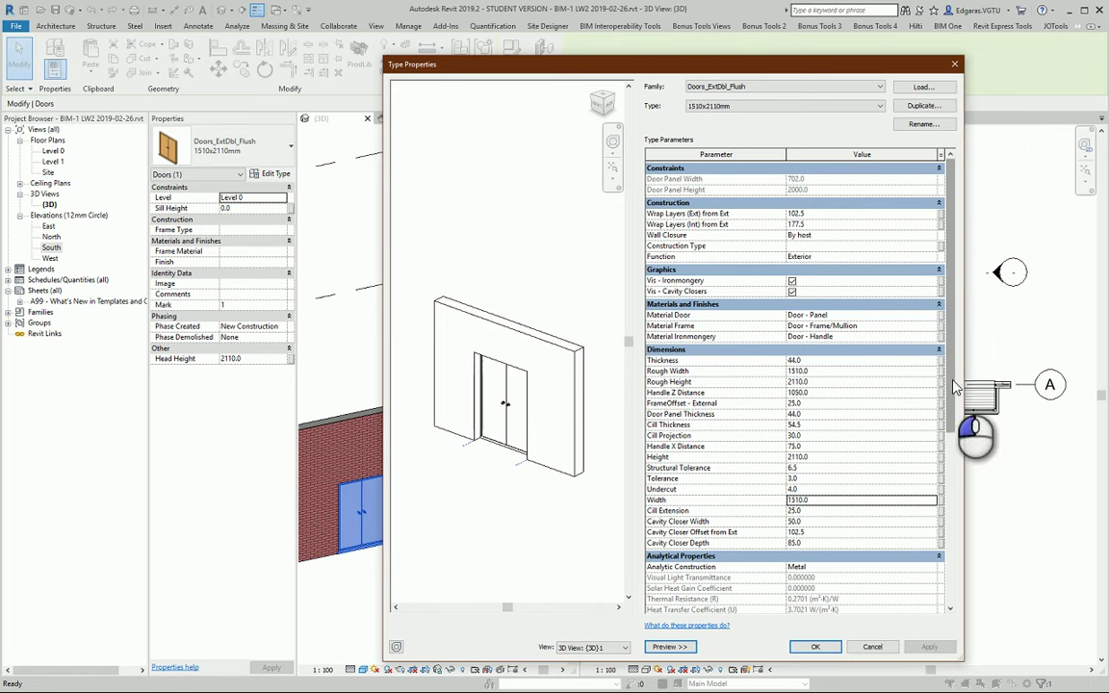
pyautogui.moveTo(953, 385)
pyautogui.mouseDown()
pyautogui.moveTo(935, 428)
pyautogui.moveTo(941, 566)
pyautogui.mouseUp()
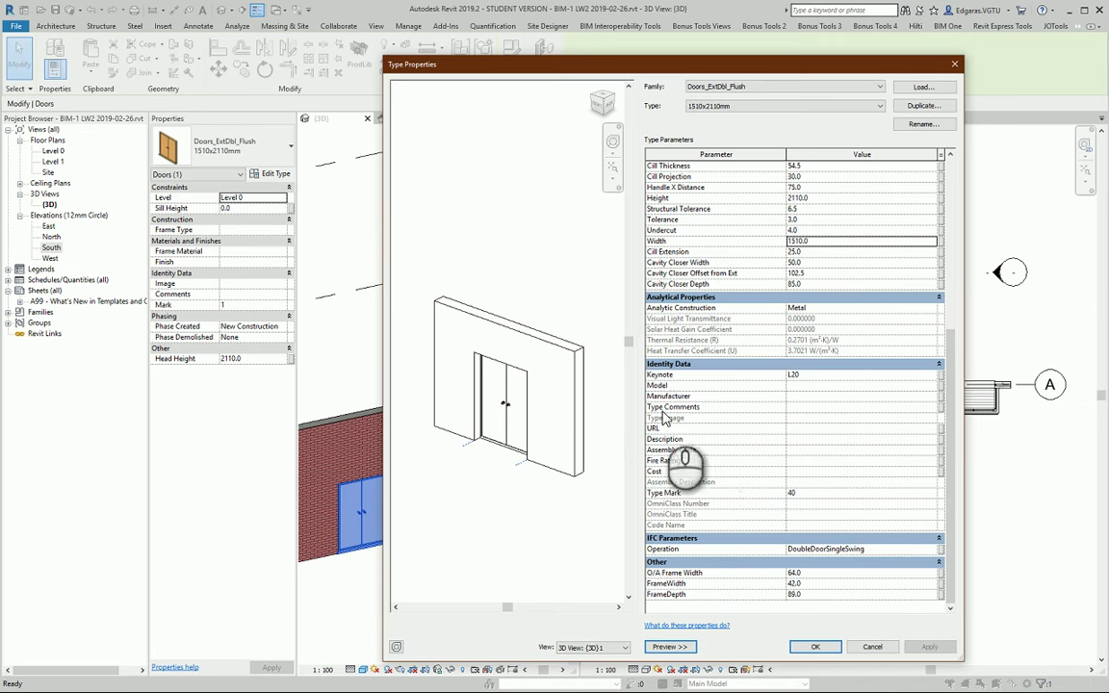
# Cancel the double-door dialog and open the blue Safehinge Symphony single-leaf door's Type Properties.
pyautogui.click(872, 646)
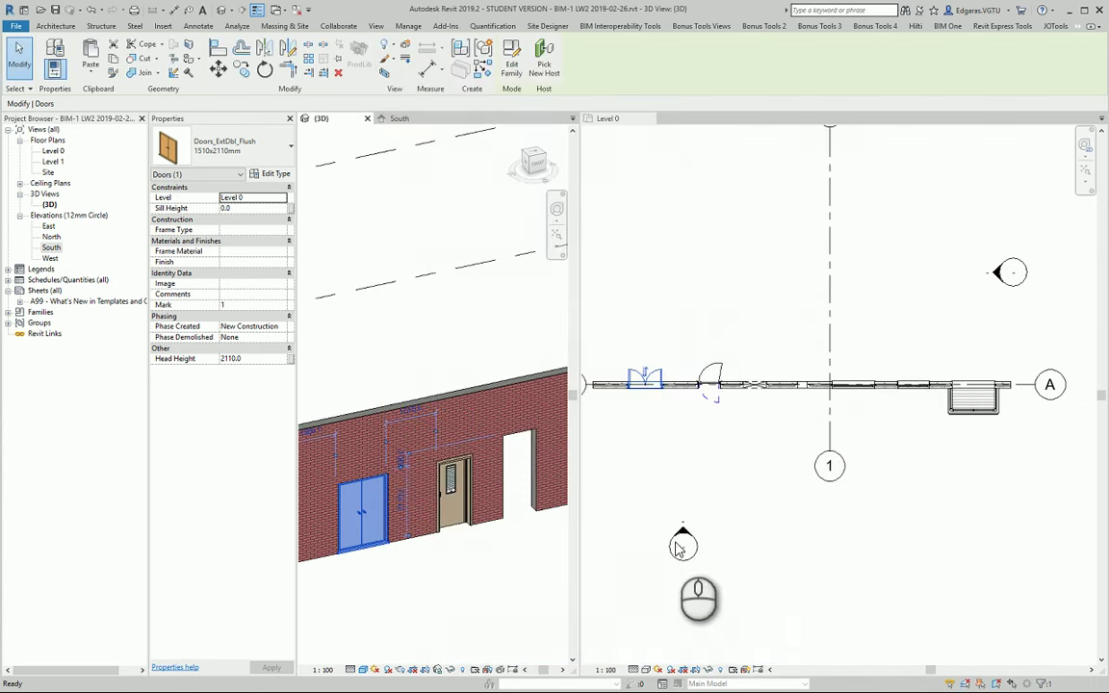
pyautogui.click(469, 515)
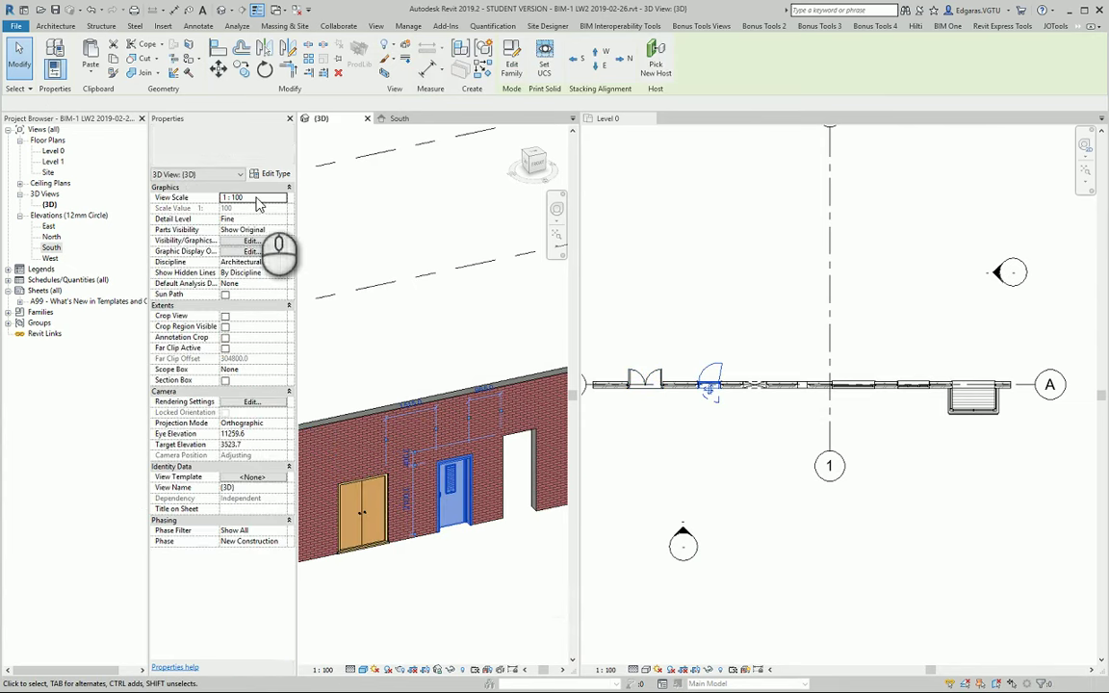
pyautogui.click(272, 174)
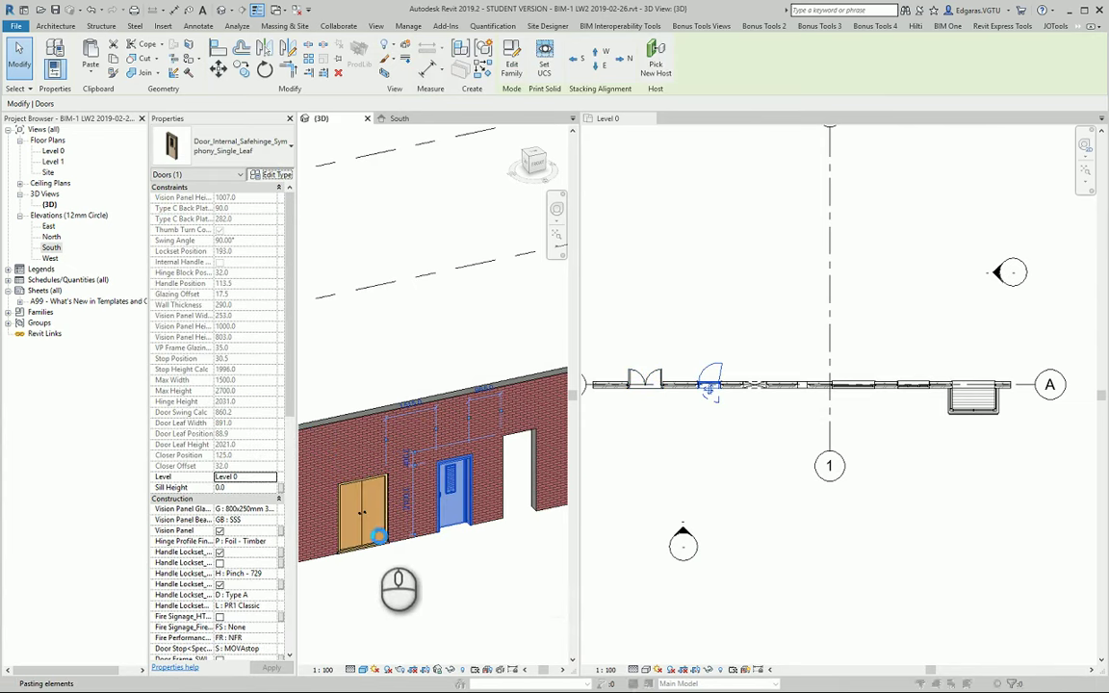
pyautogui.click(358, 494)
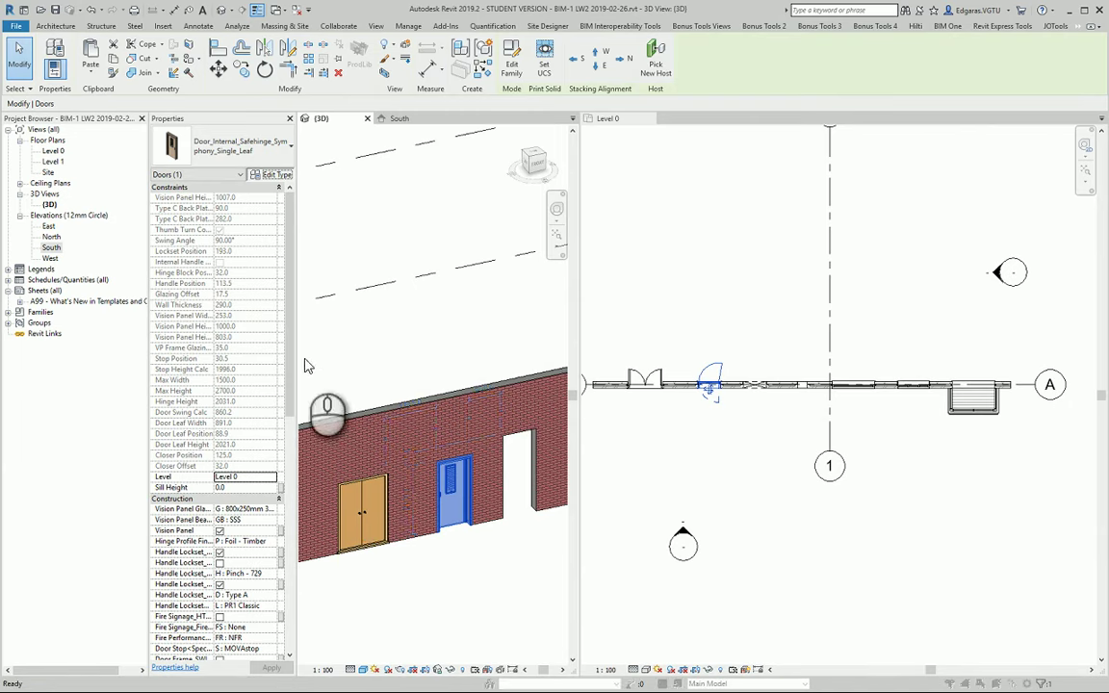
pyautogui.moveTo(956, 270)
pyautogui.mouseDown()
pyautogui.moveTo(970, 560)
pyautogui.moveTo(956, 237)
pyautogui.moveTo(979, 241)
pyautogui.mouseUp()
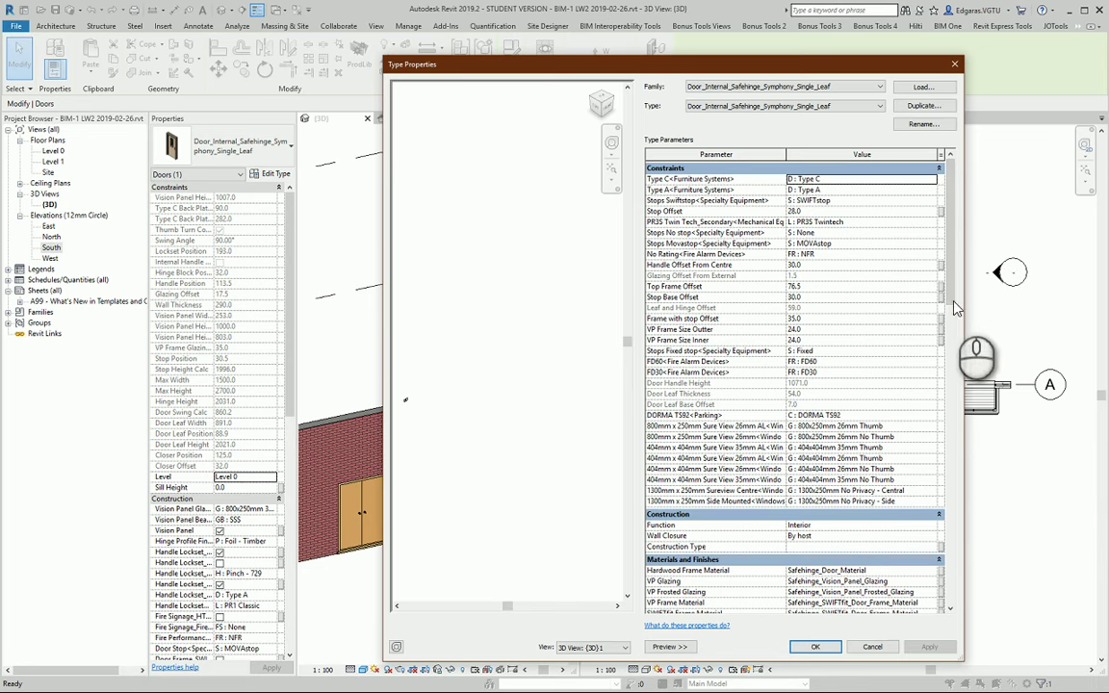
# Scroll the Safehinge door's type parameters through Identity Data, IFC Parameters and Other.
pyautogui.moveTo(950, 295); pyautogui.dragTo(948, 468)
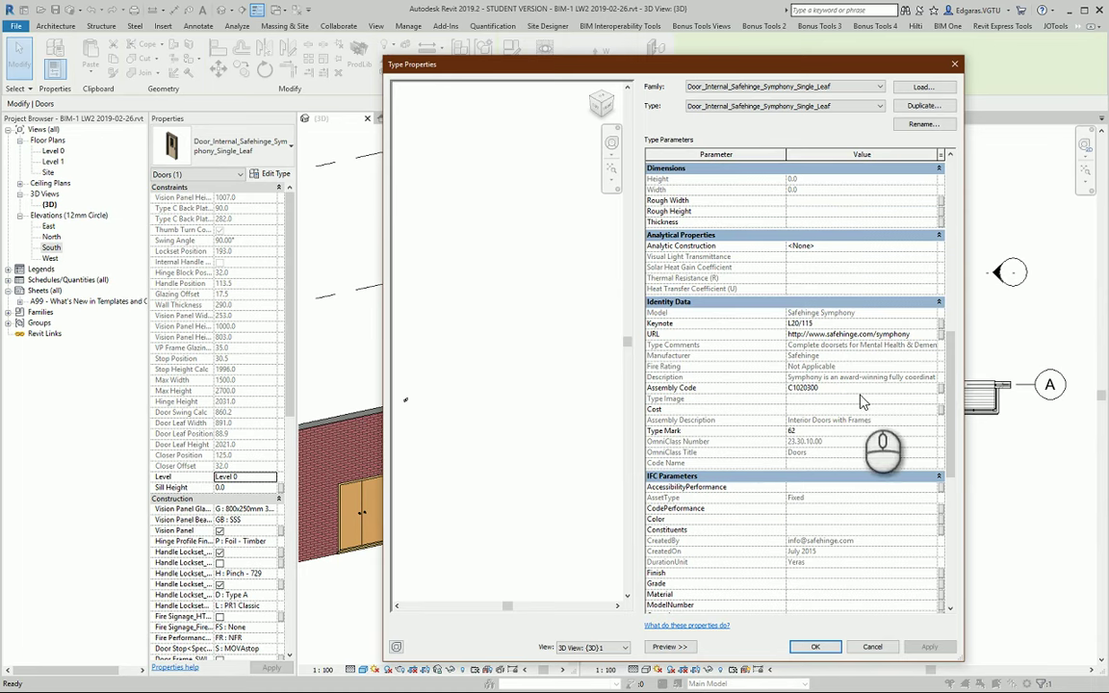
pyautogui.scroll(-4, 789, 375)
pyautogui.scroll(-5, 847, 404)
pyautogui.scroll(-1, 891, 433)
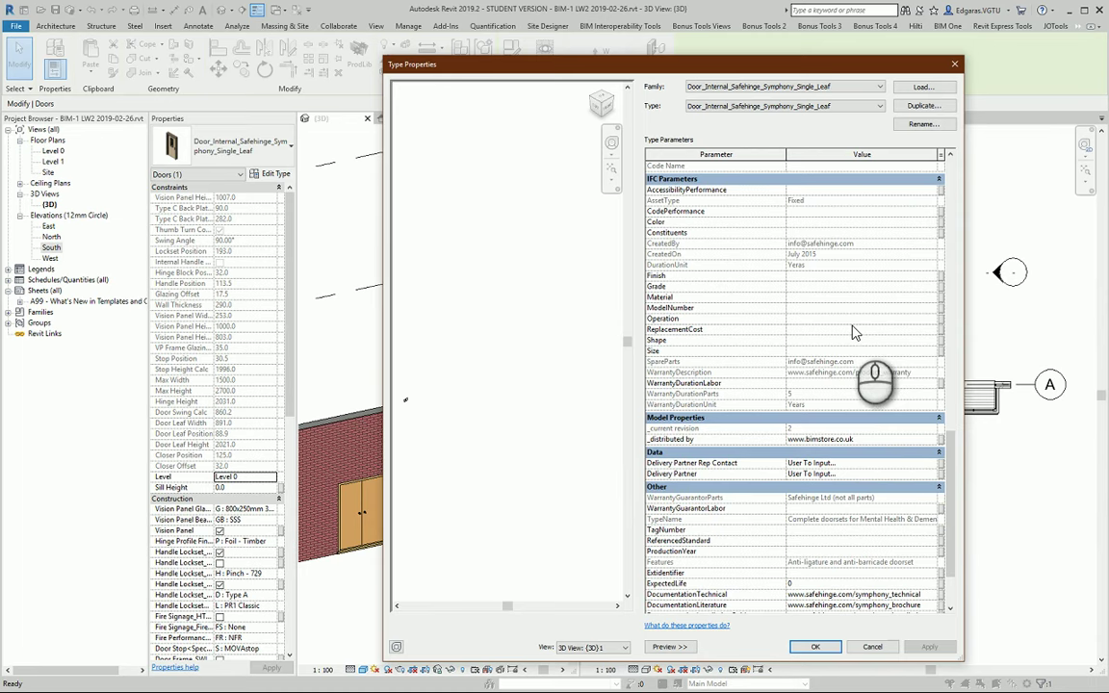
pyautogui.scroll(-3, 866, 346)
pyautogui.scroll(5, 871, 364)
pyautogui.scroll(3, 871, 424)
pyautogui.scroll(-8, 917, 323)
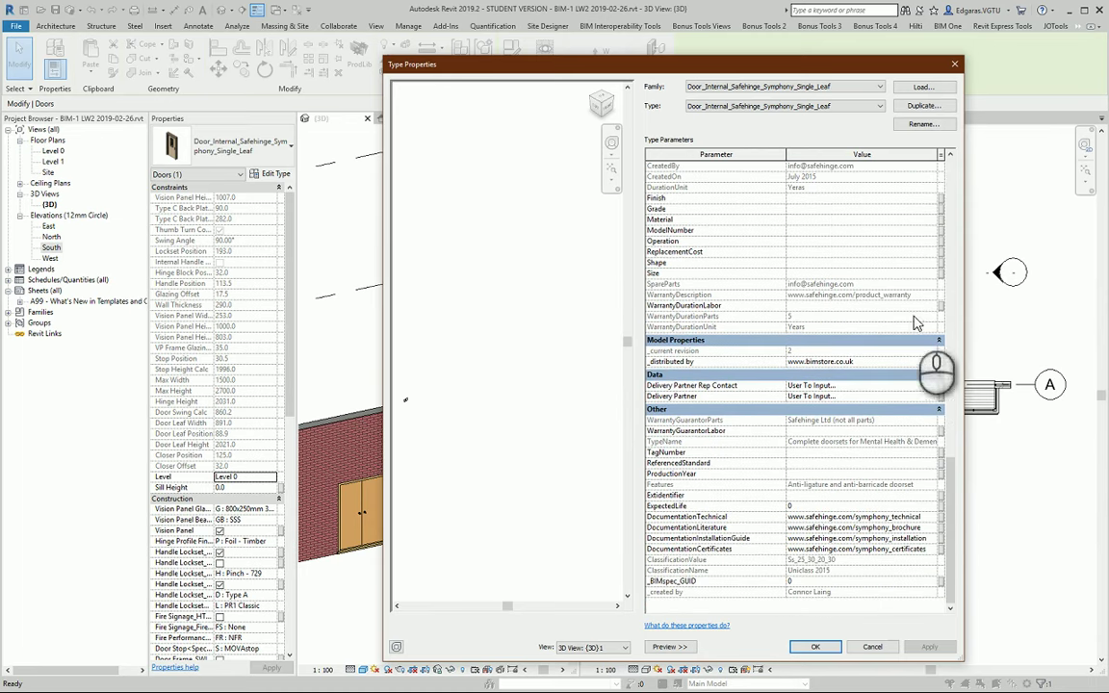
# Close the door dialog, clear the selection, and select the Windows_Sgl_Plain 1810x910mm window.
pyautogui.click(955, 68)
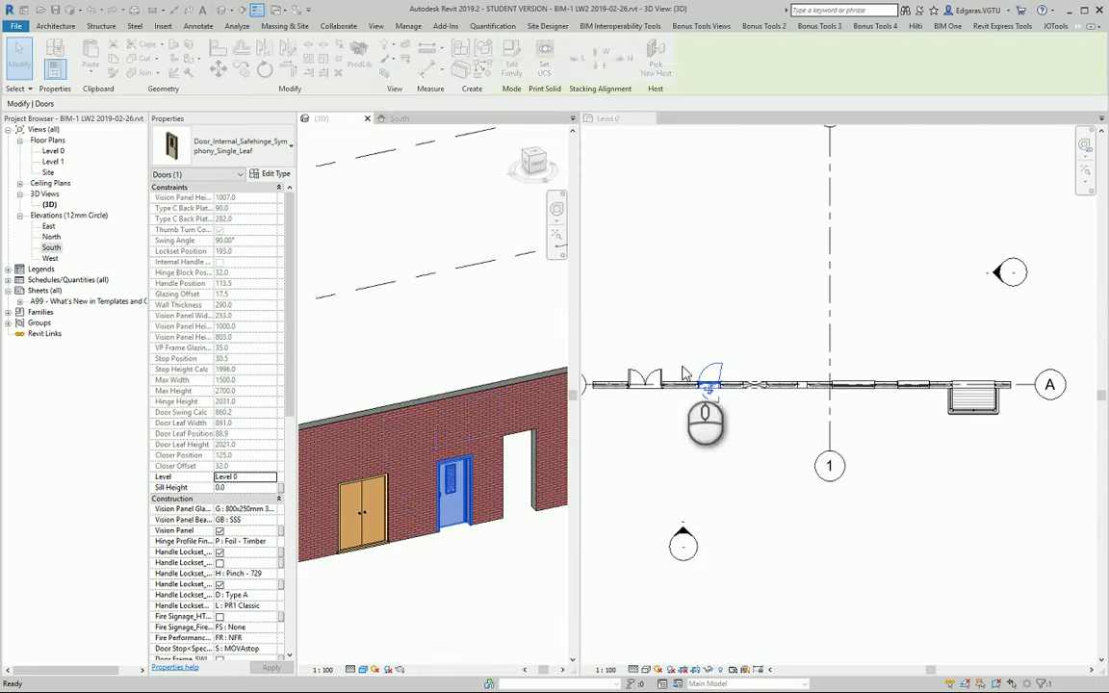
pyautogui.click(482, 578)
pyautogui.moveTo(450, 573)
pyautogui.keyDown('shift'); pyautogui.mouseDown(button='middle')
pyautogui.moveTo(383, 594)
pyautogui.moveTo(390, 564)
pyautogui.moveTo(373, 523)
pyautogui.mouseUp(button='middle'); pyautogui.keyUp('shift')
pyautogui.scroll(3, 373, 523)
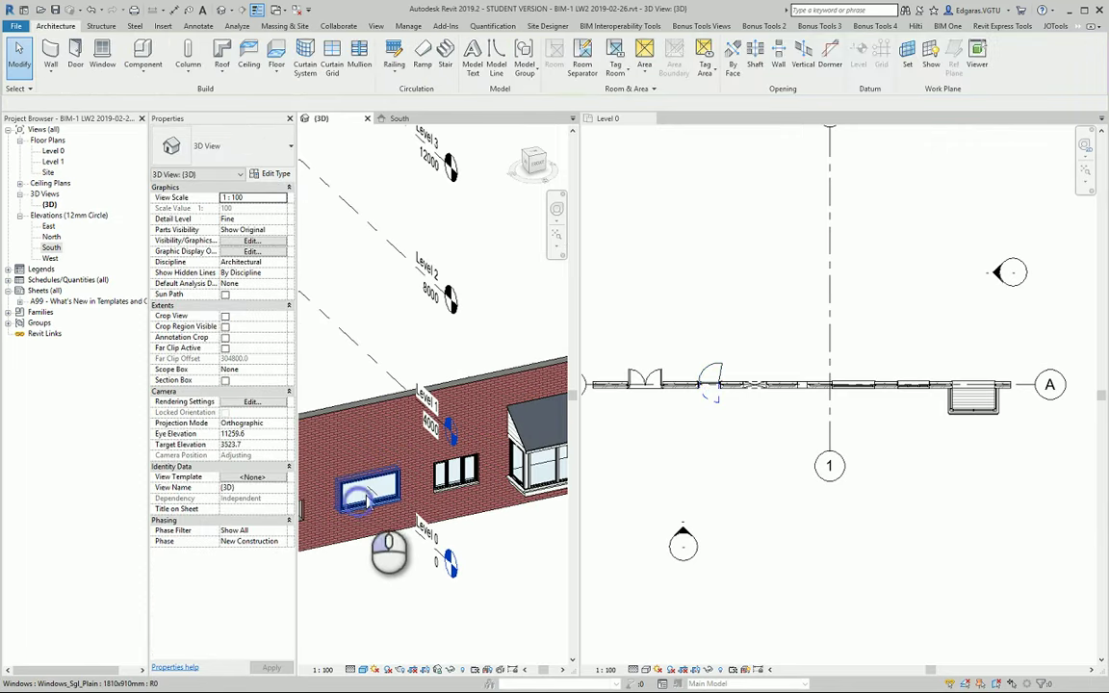
pyautogui.click(363, 493)
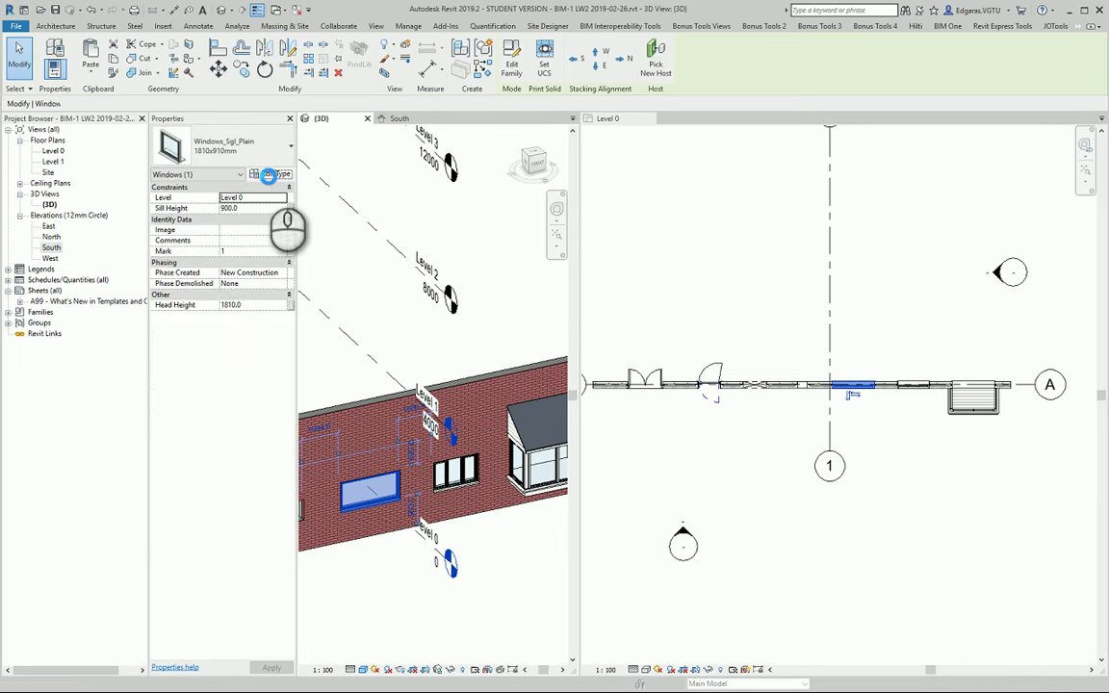
# Review the plain window's type parameters, including materials and Type Mark 58, then close them.
pyautogui.click(274, 175)
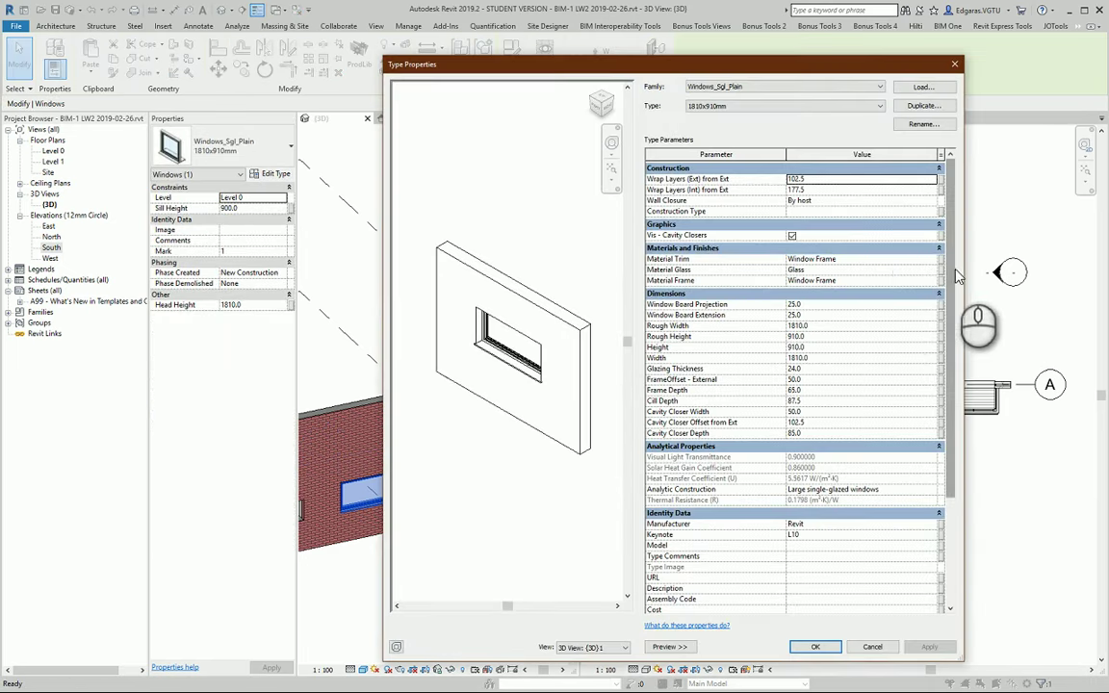
pyautogui.moveTo(950, 308); pyautogui.dragTo(956, 431)
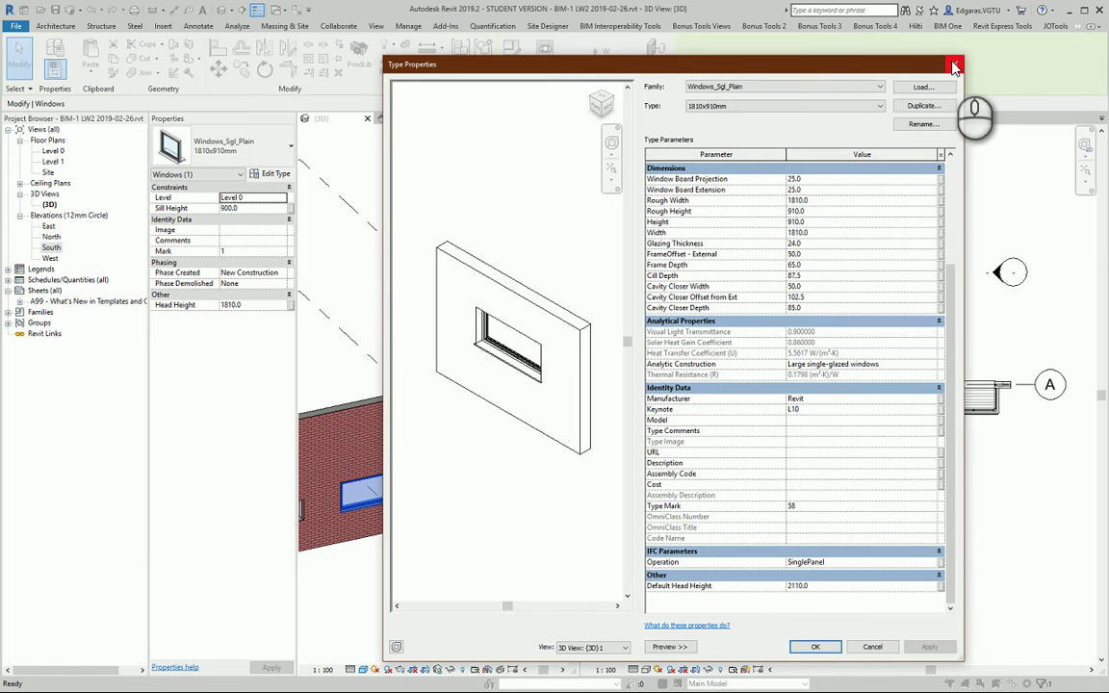
pyautogui.scroll(2, 857, 271)
pyautogui.scroll(3, 895, 212)
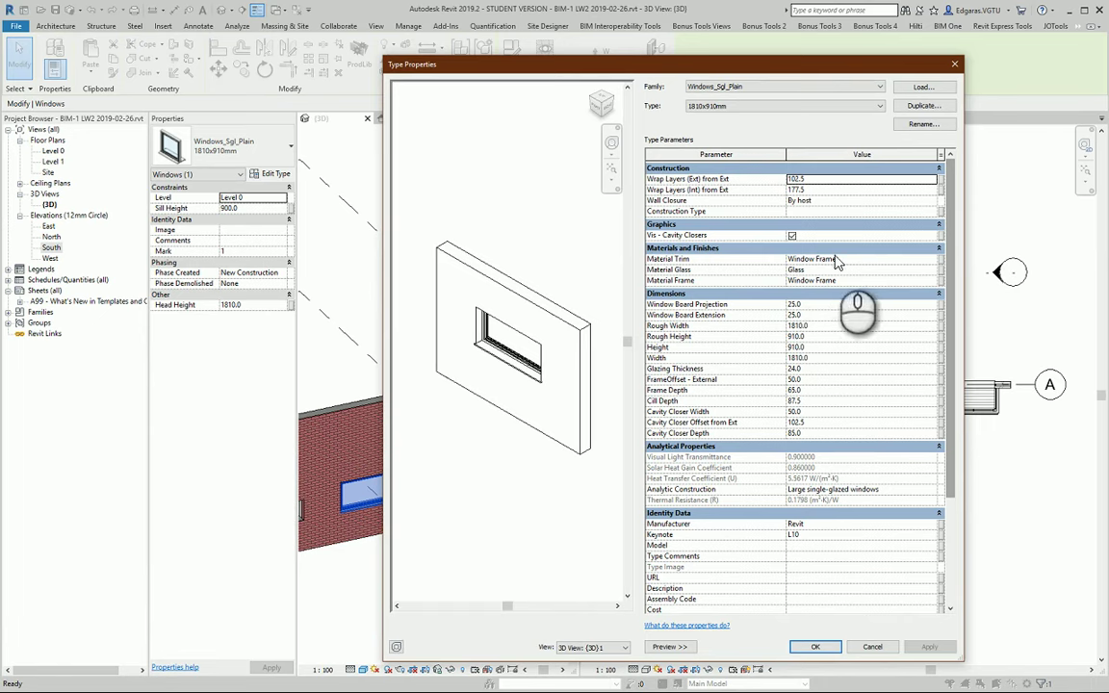
pyautogui.click(954, 66)
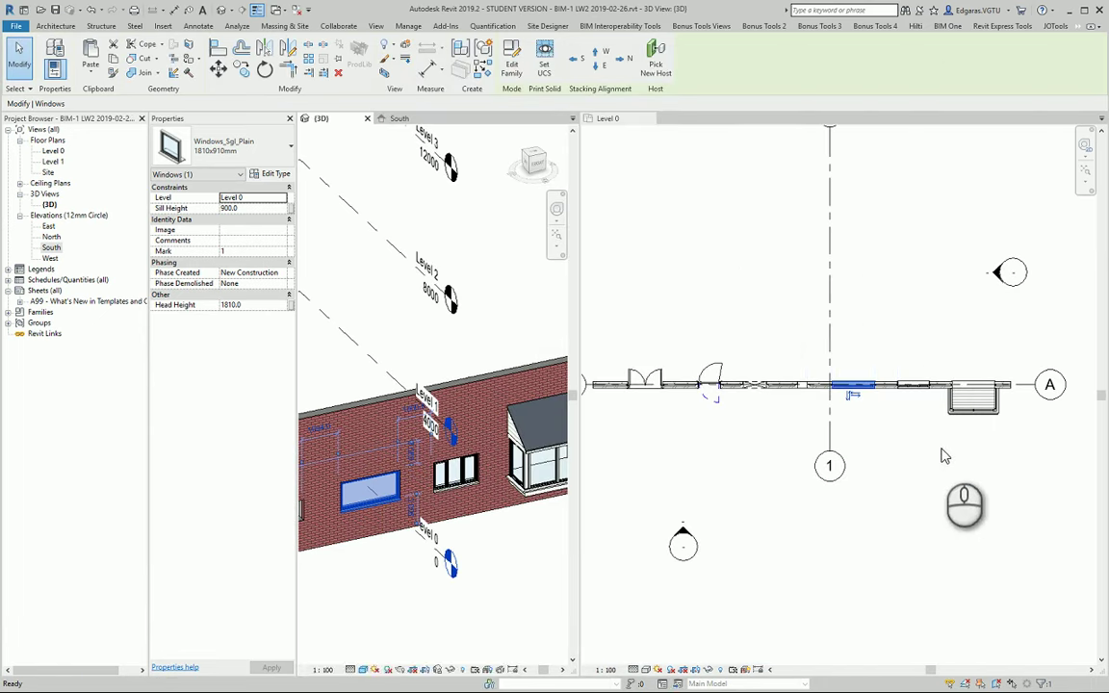
# Select the Windows_Bay_Rectangular_Sloped 1810x1210mm window and review its type parameters, such as roof materials.
pyautogui.middleClick(515, 472)
pyautogui.click(520, 460)
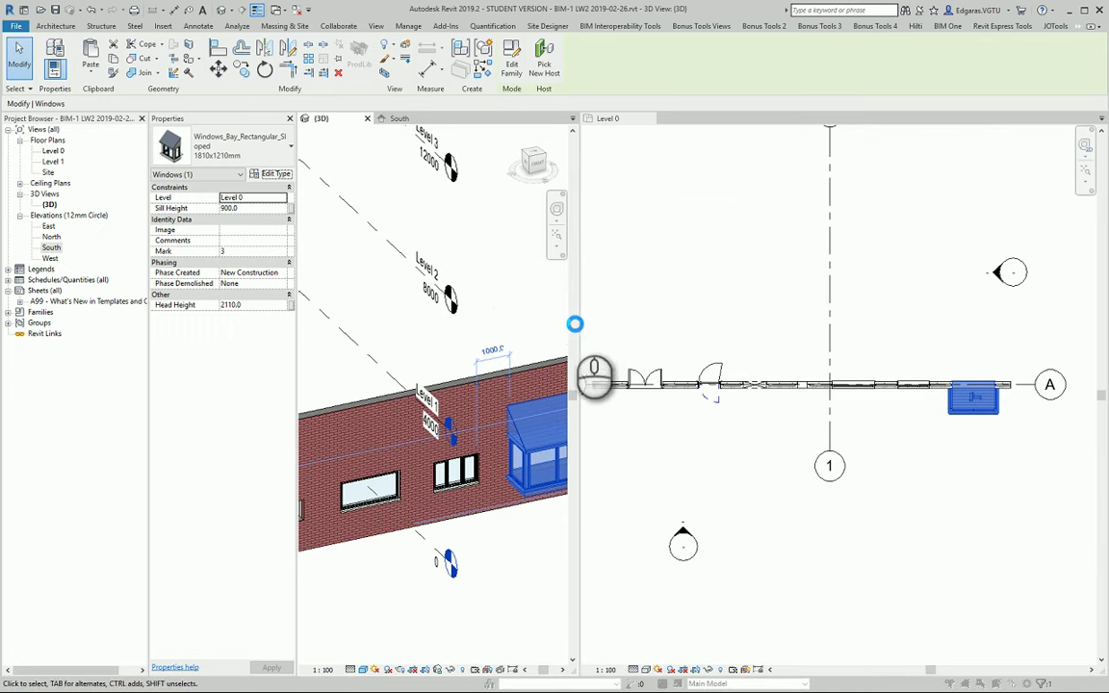
pyautogui.doubleClick(837, 348)
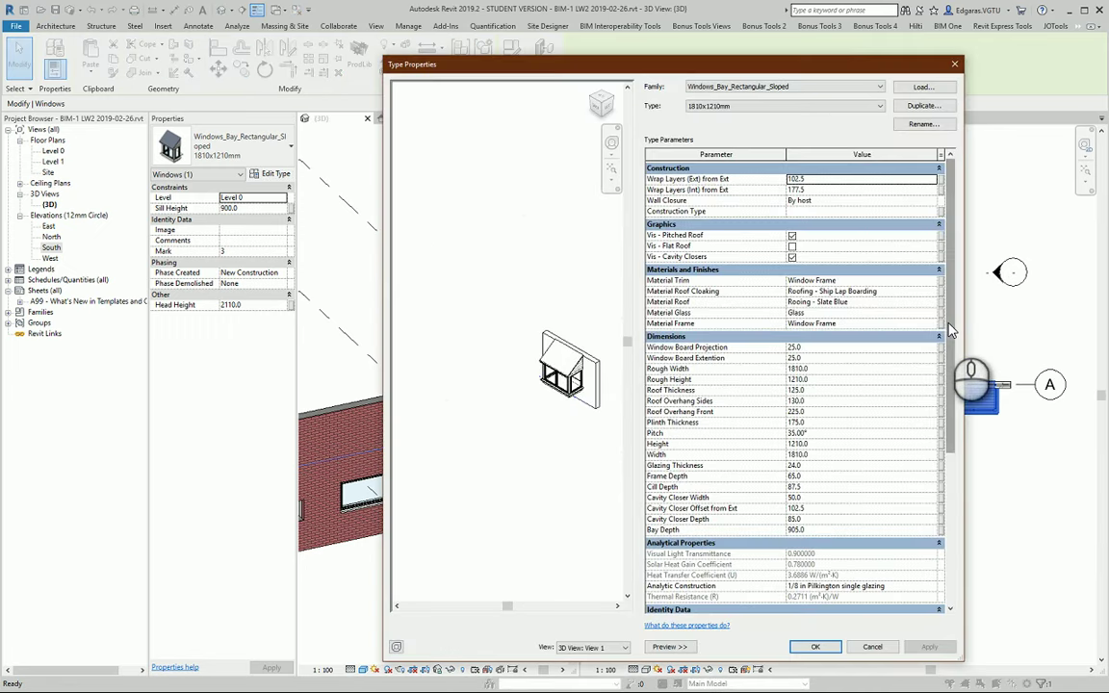
pyautogui.moveTo(949, 332); pyautogui.dragTo(987, 293)
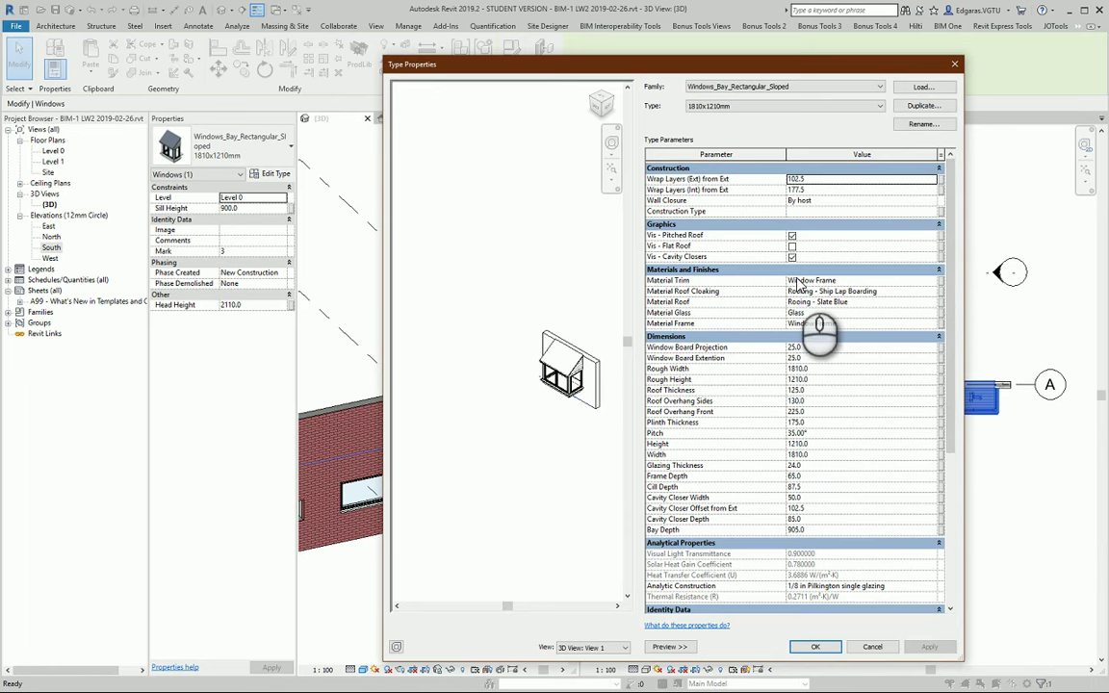
pyautogui.click(954, 63)
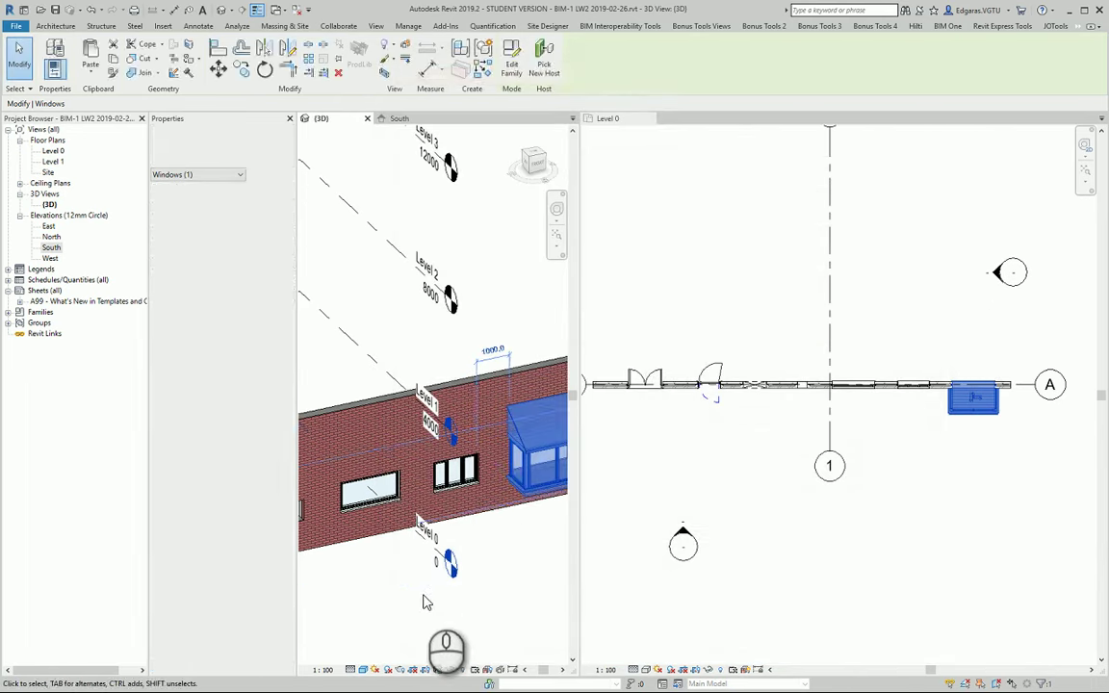
pyautogui.scroll(-2, 451, 556)
# Deselect the bay window, then zoom and orbit to face the double and single-leaf doors.
pyautogui.moveTo(451, 556); pyautogui.dragTo(433, 537, button='middle')
pyautogui.click(433, 537)
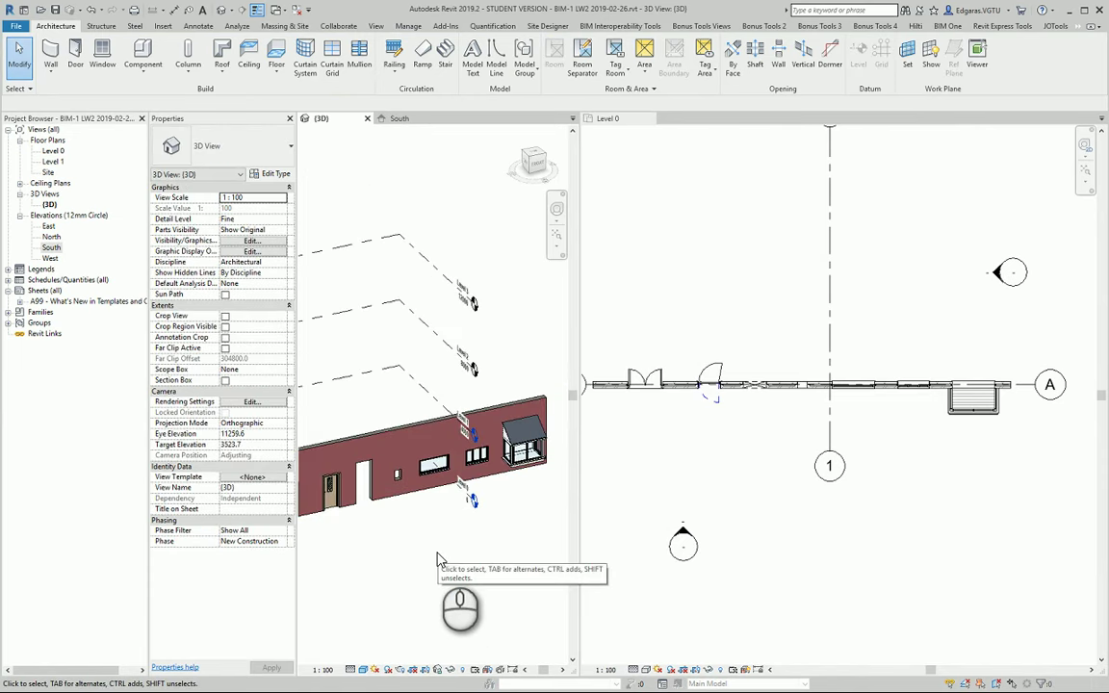
pyautogui.scroll(1, 409, 549)
pyautogui.scroll(1, 406, 550)
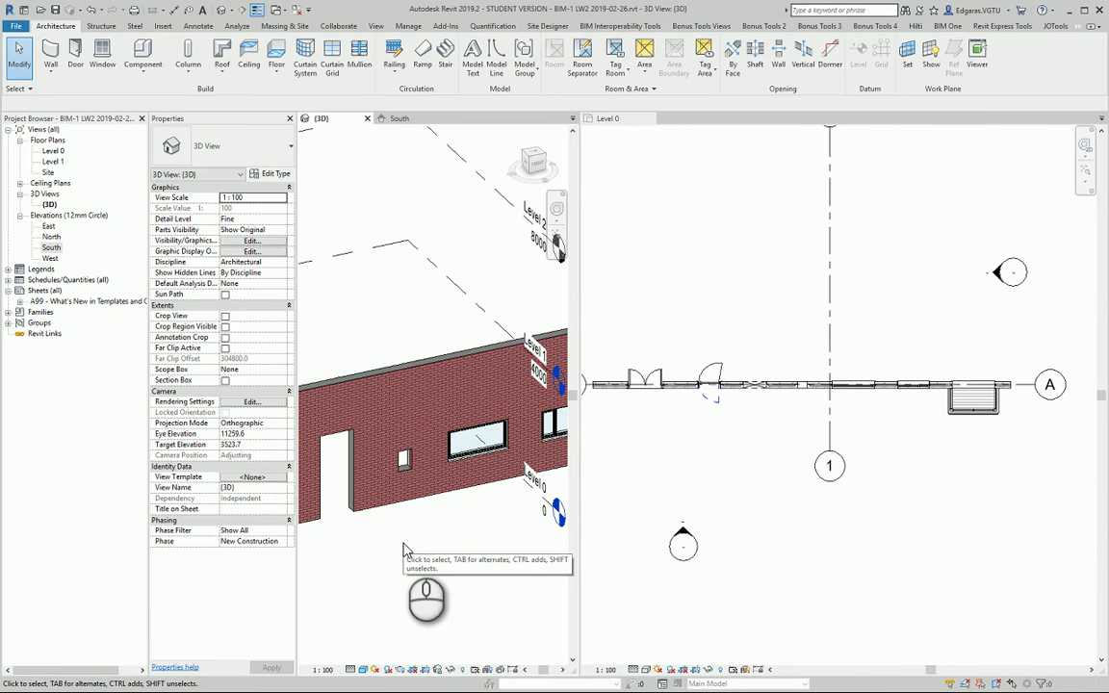
pyautogui.keyDown('shift'); pyautogui.moveTo(450, 539); pyautogui.dragTo(446, 589, button='middle'); pyautogui.keyUp('shift')
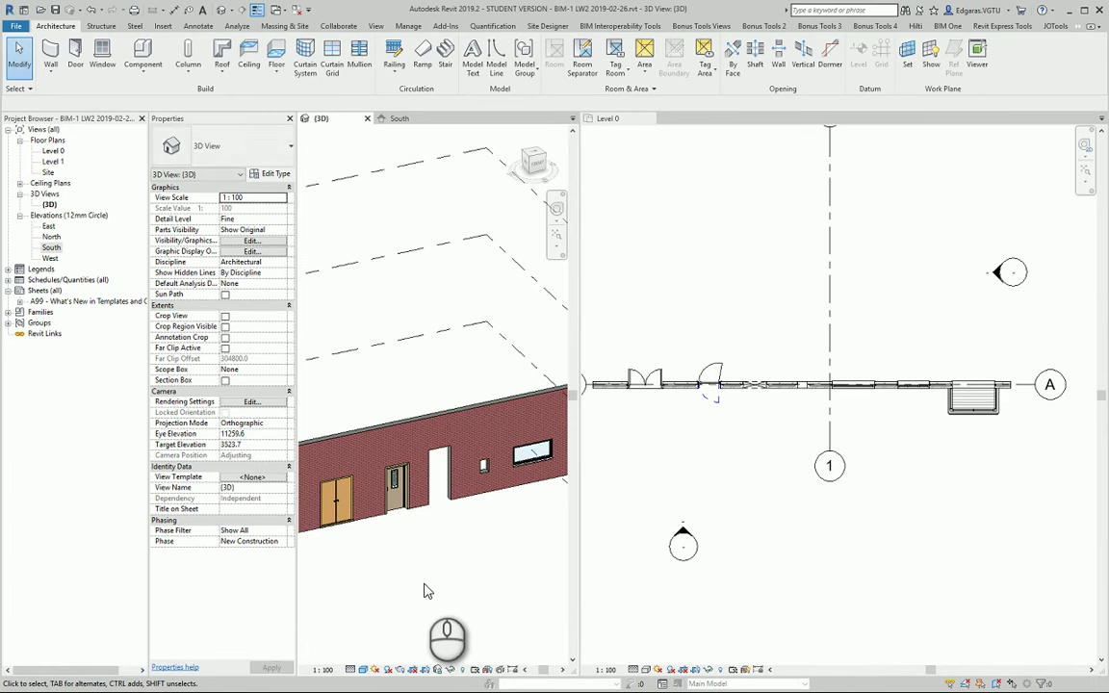